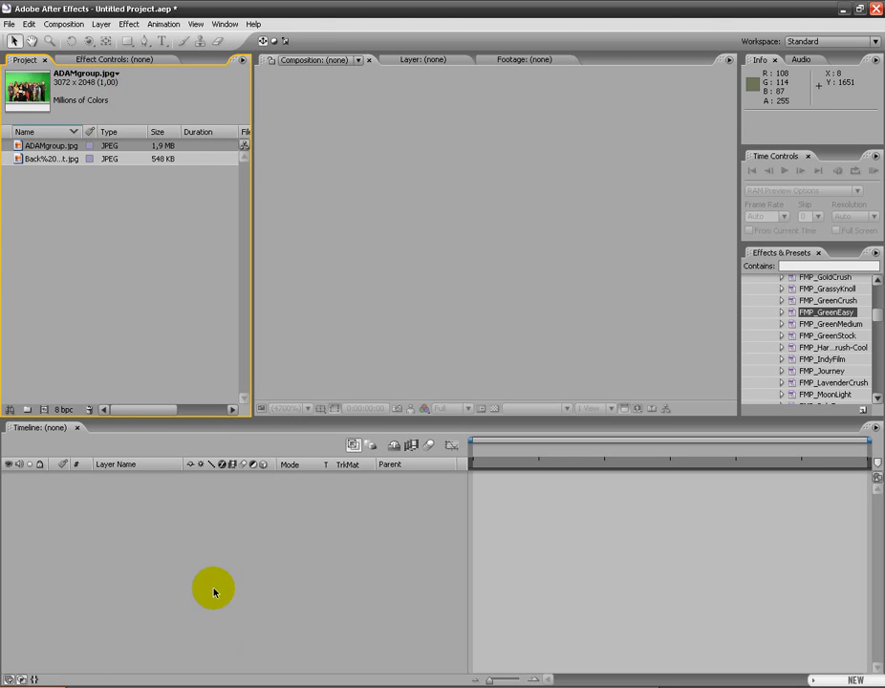
Preview the group photo ADAMgroup.jpg and the street background image in the Project panel.
left_click(128, 24)
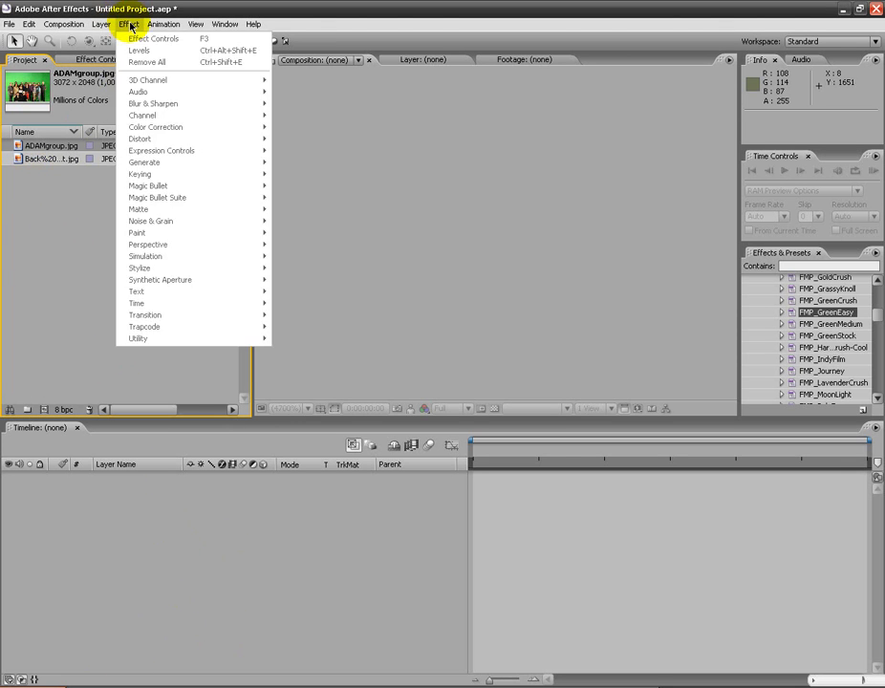
left_click(33, 258)
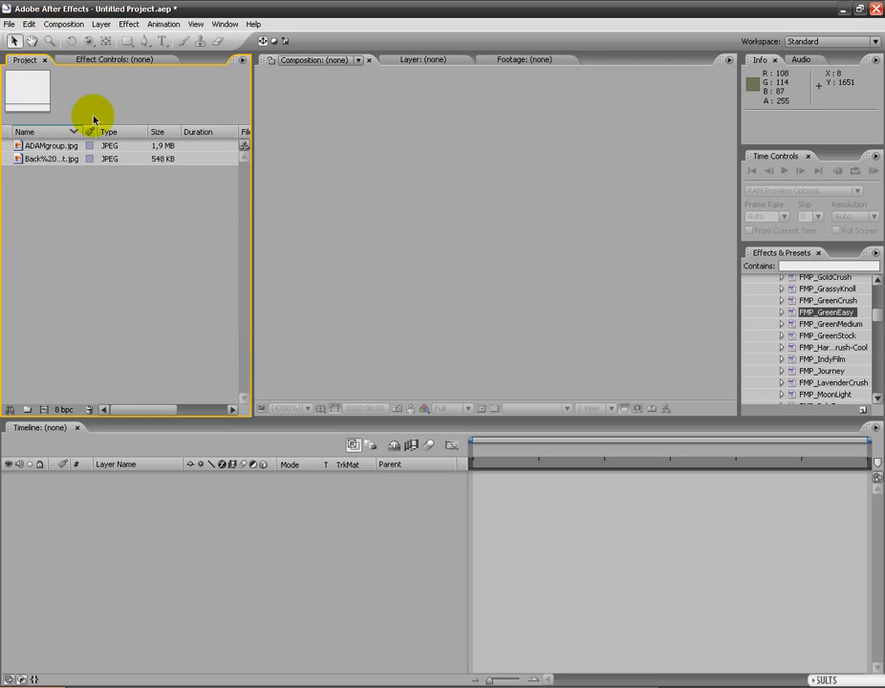
left_click(43, 148)
left_click(34, 161)
left_click(33, 147)
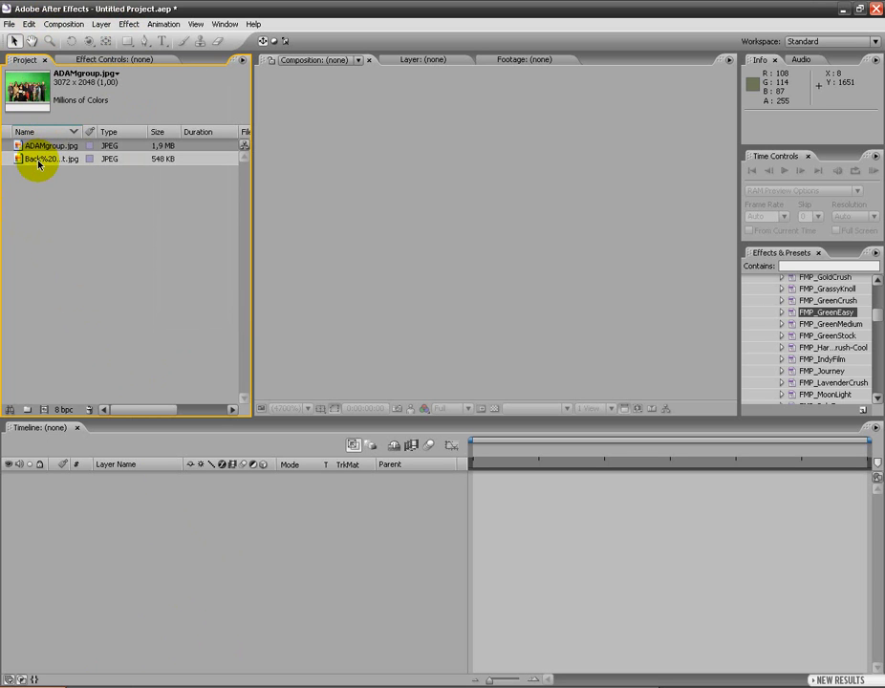
Compare both images, then build the ADAMgroup composition from ADAMgroup.jpg.
left_click(38, 161)
left_click(35, 148)
left_click(39, 160)
left_click(38, 149)
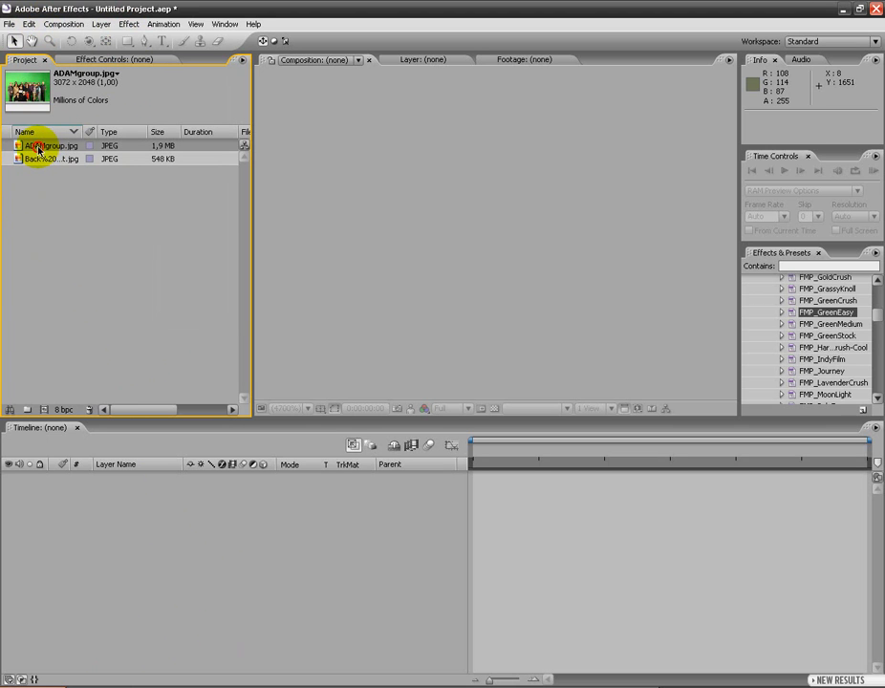
left_click_drag(38, 149, 182, 500)
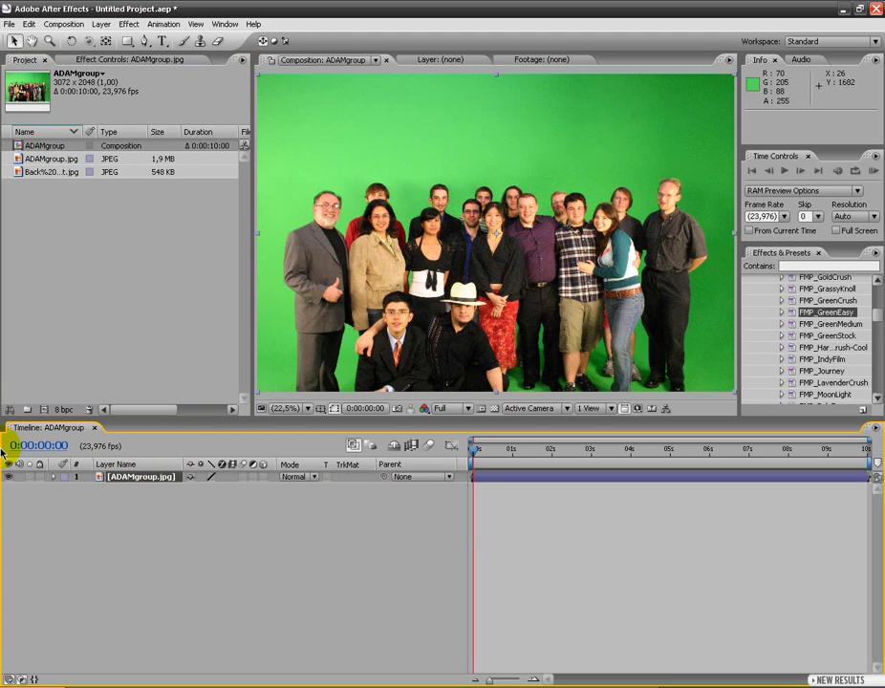
Apply Hue/Saturation to ADAMgroup.jpg with Master Saturation raised to 13.
left_click(132, 27)
mouse_move(231, 128)
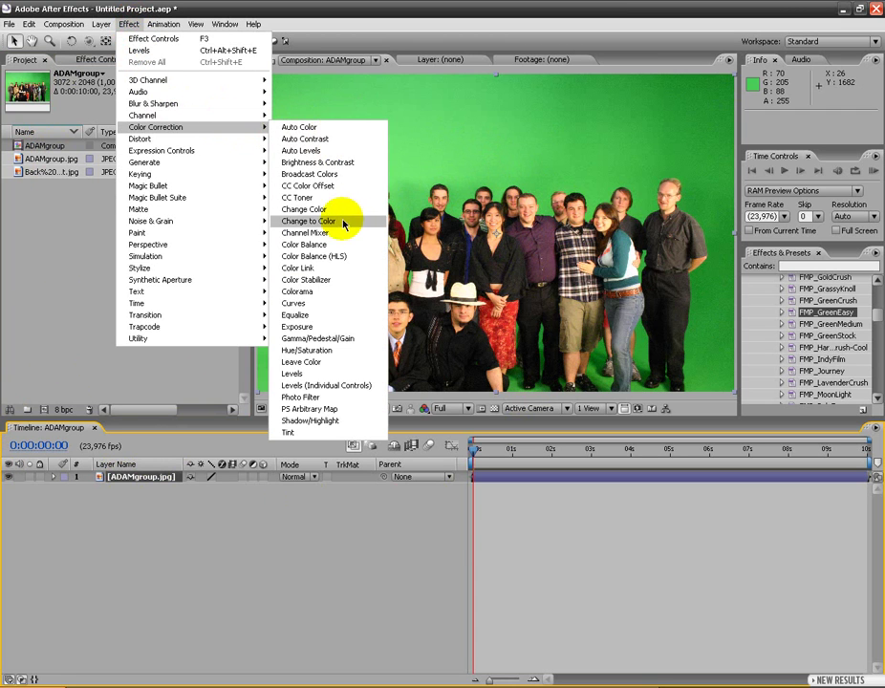
left_click(297, 349)
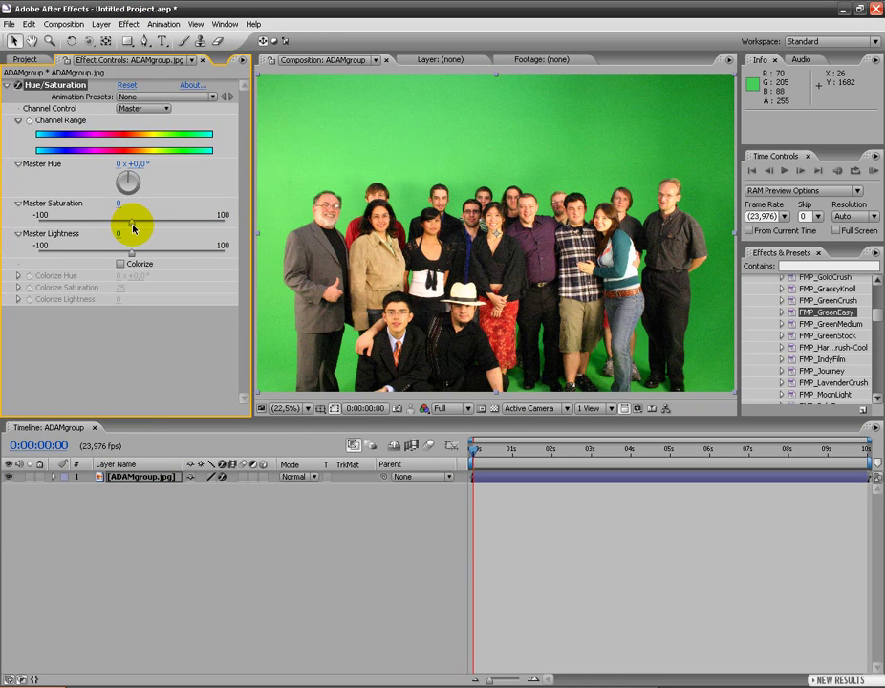
left_click_drag(133, 226, 144, 228)
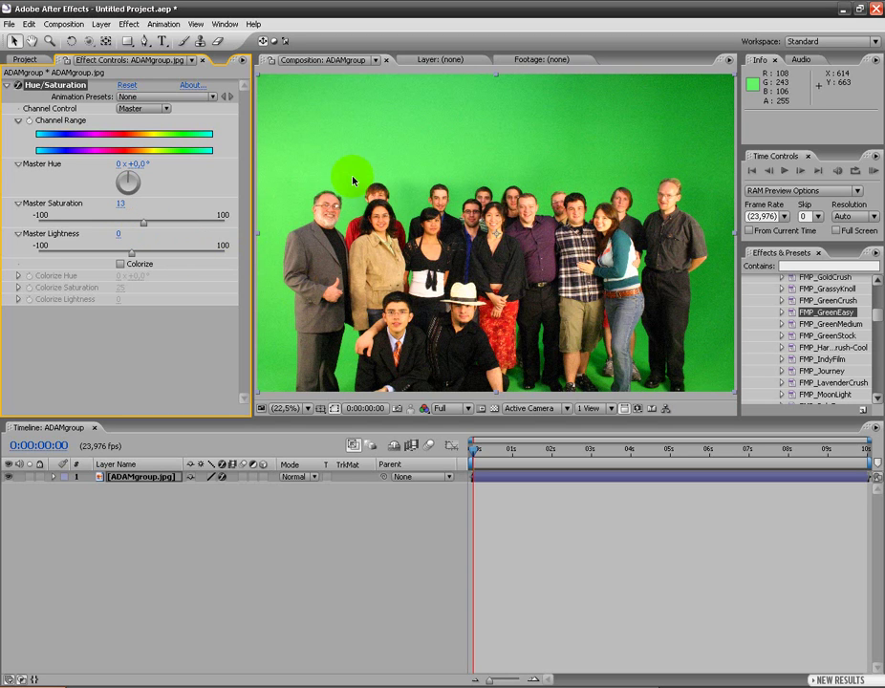
left_click(7, 86)
left_click(128, 24)
Apply Keylight and sample the green backdrop as its Screen Colour.
mouse_move(254, 175)
left_click(306, 259)
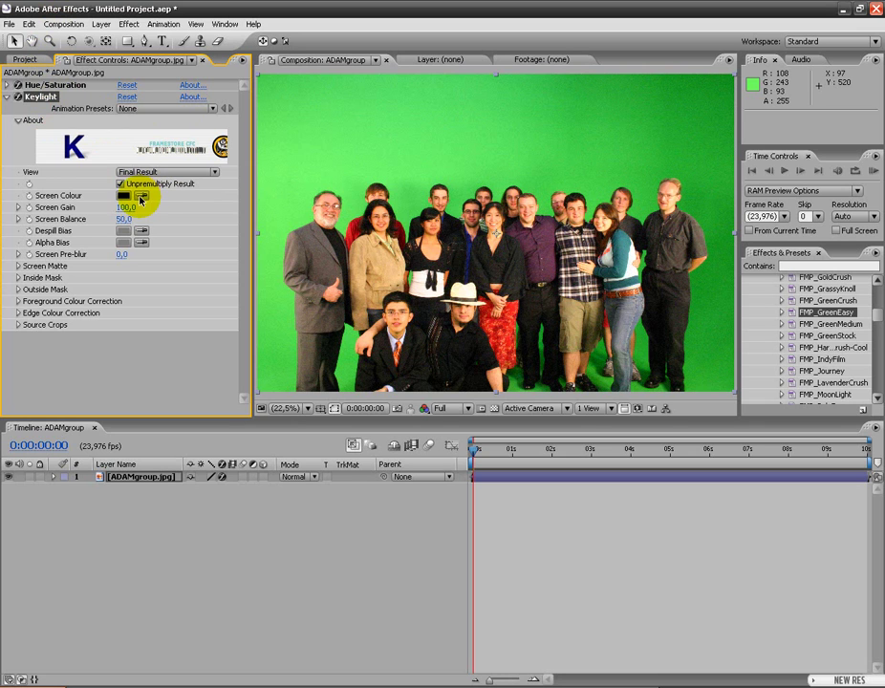
left_click(142, 197)
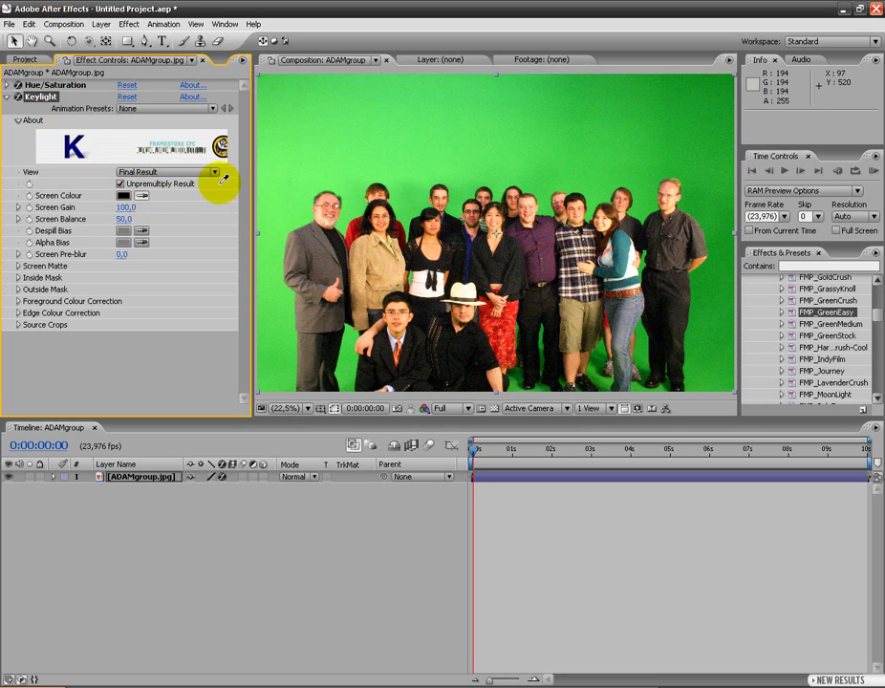
left_click(420, 131)
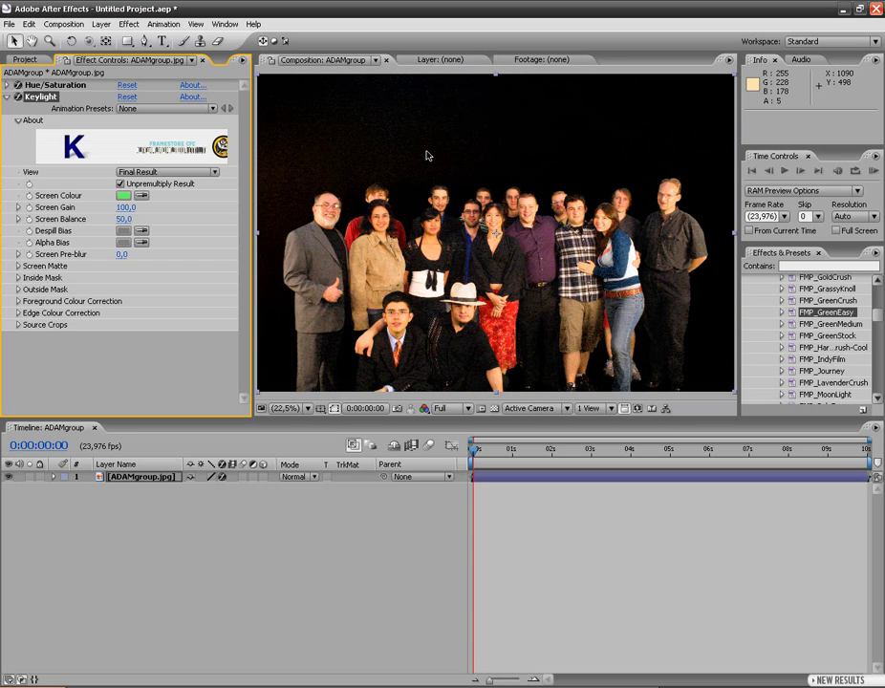
Switch Keylight's View to Screen Matte.
left_click(217, 175)
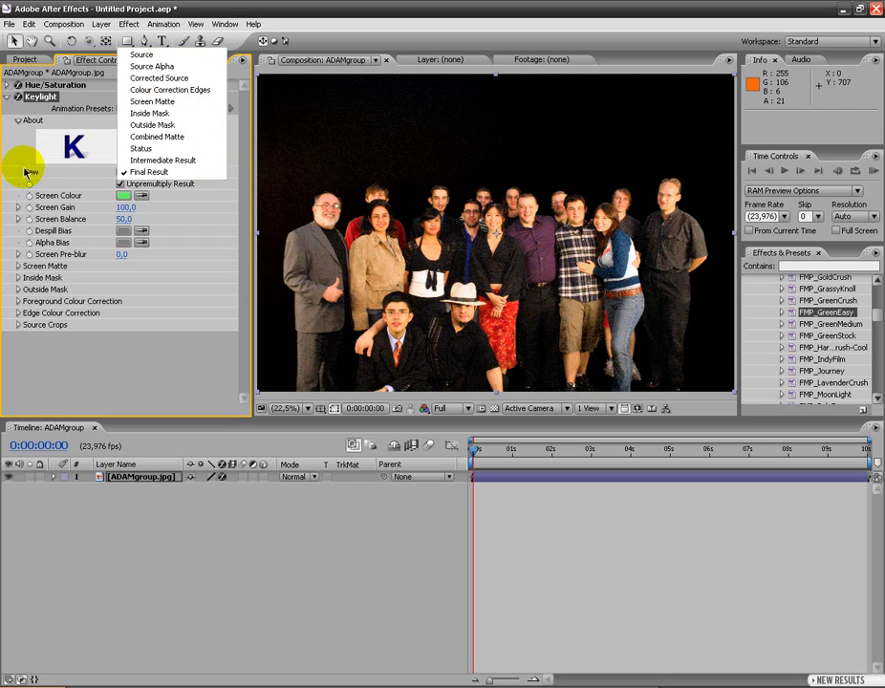
left_click(168, 105)
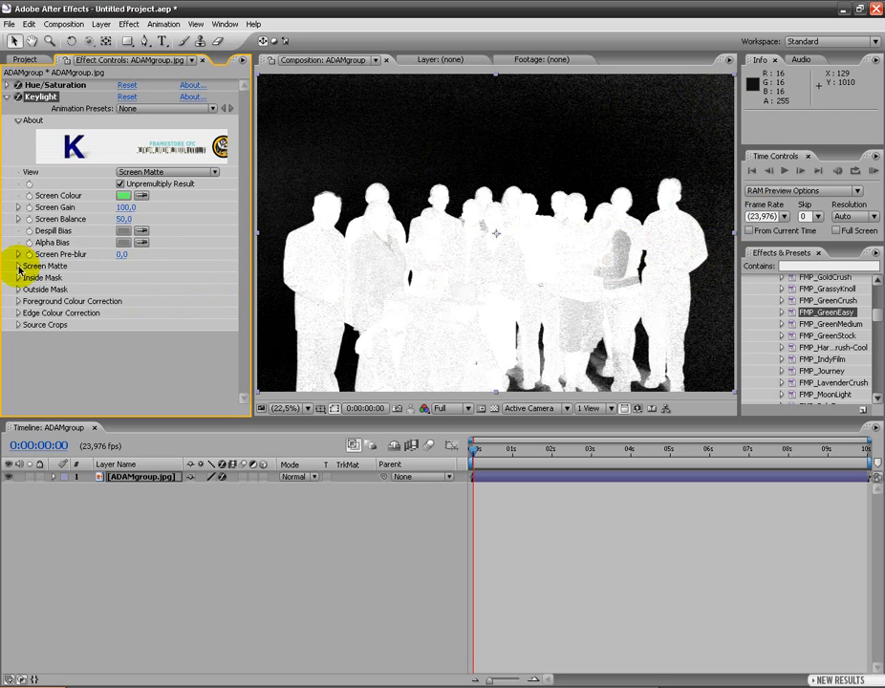
Set Keylight's Screen Matte Clip Black to 33.0 and Clip White to 53.0.
left_click(18, 268)
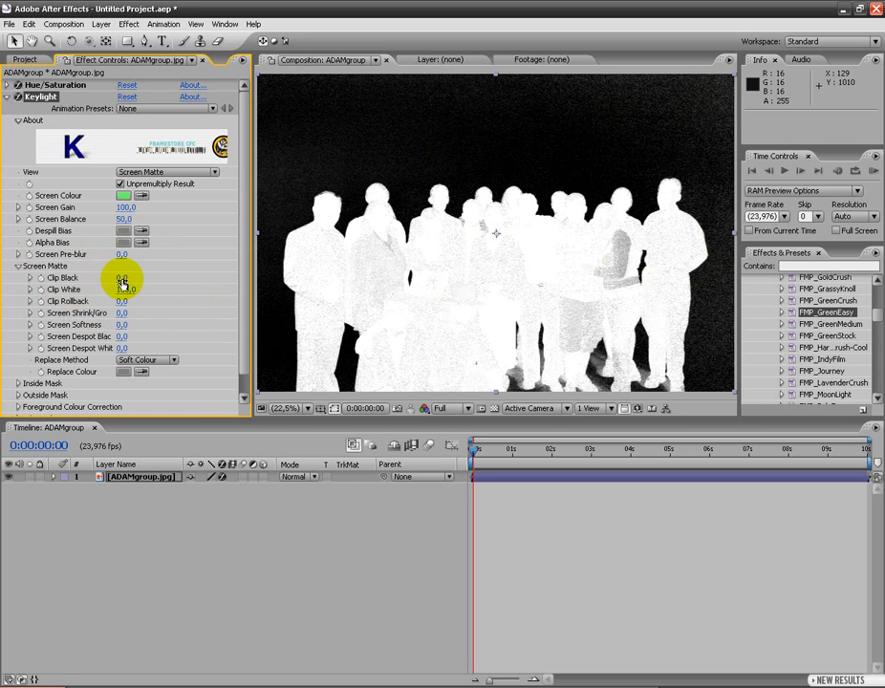
left_click_drag(123, 278, 129, 278)
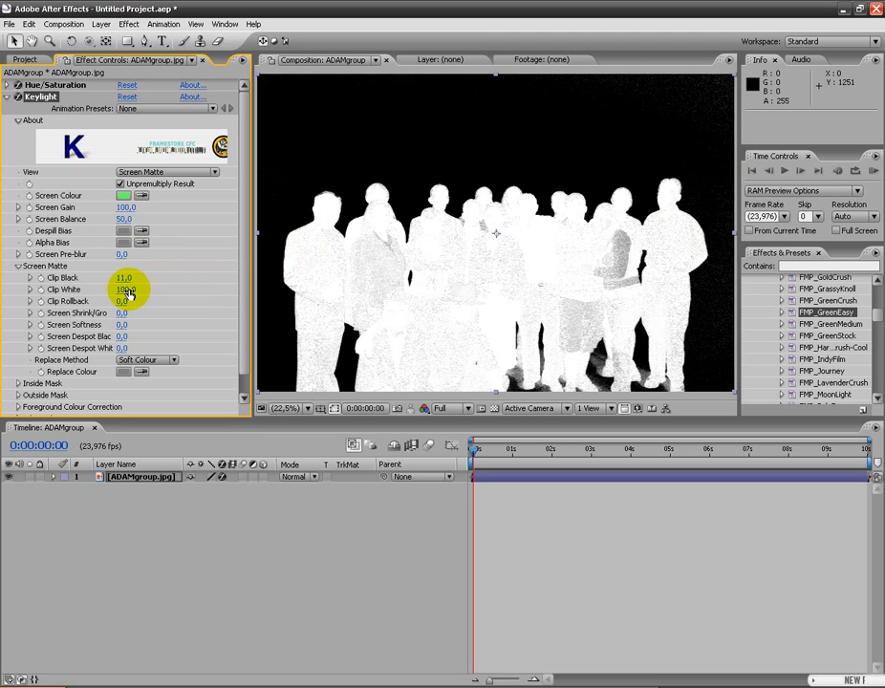
left_click_drag(125, 288, 123, 288)
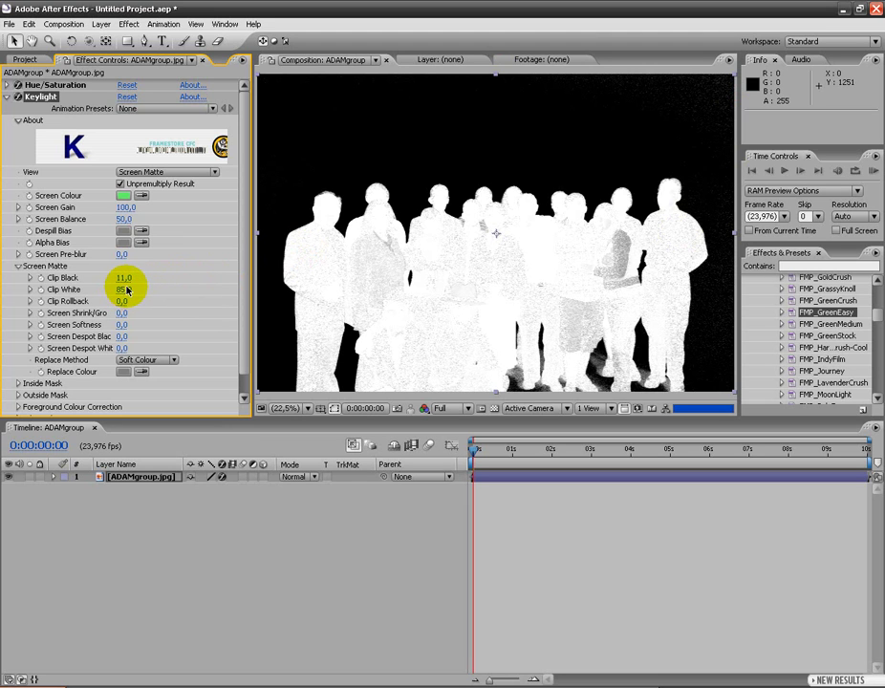
left_click_drag(125, 288, 119, 289)
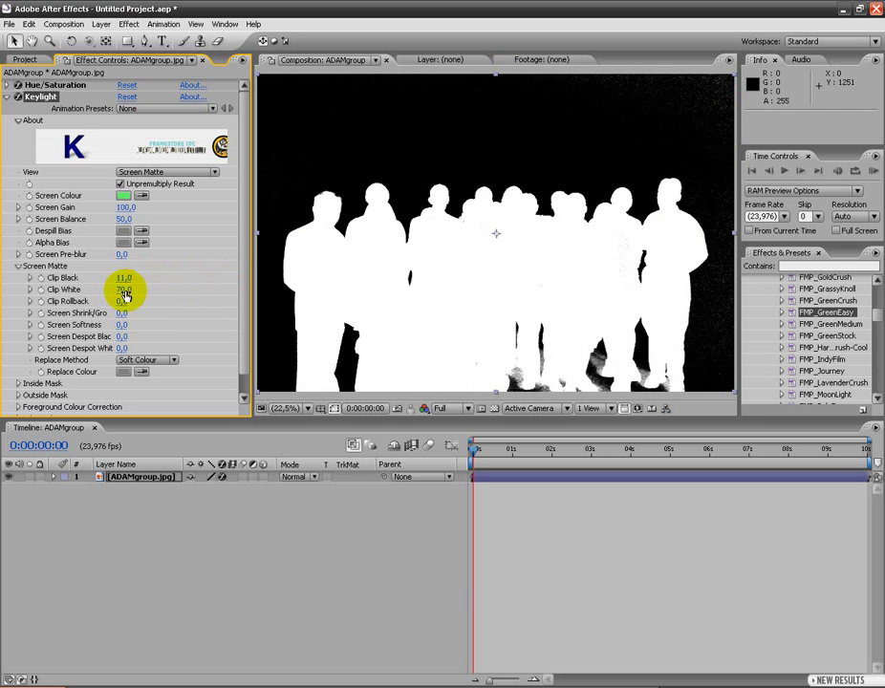
left_click_drag(125, 293, 120, 296)
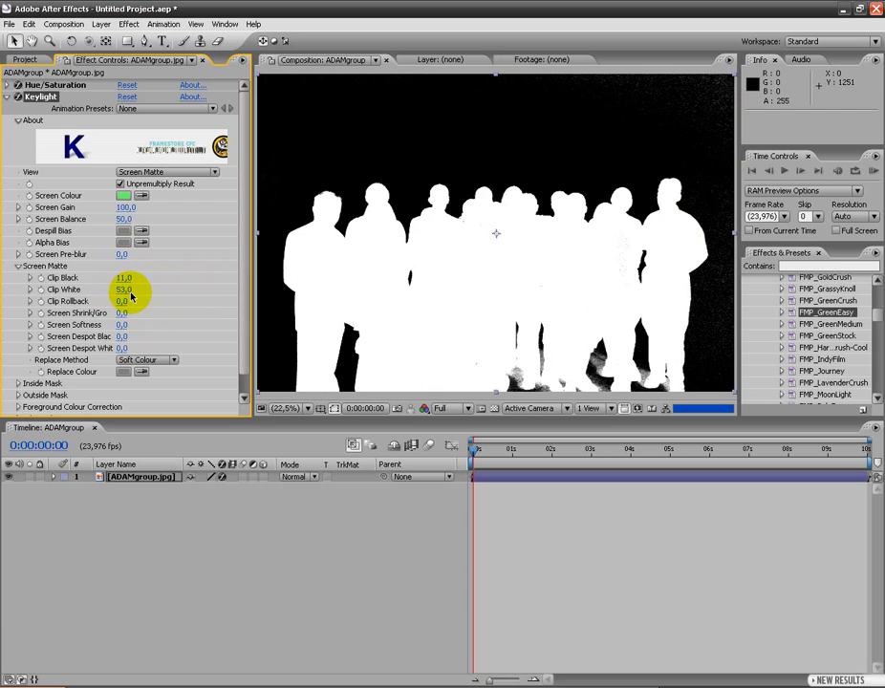
left_click_drag(124, 280, 136, 280)
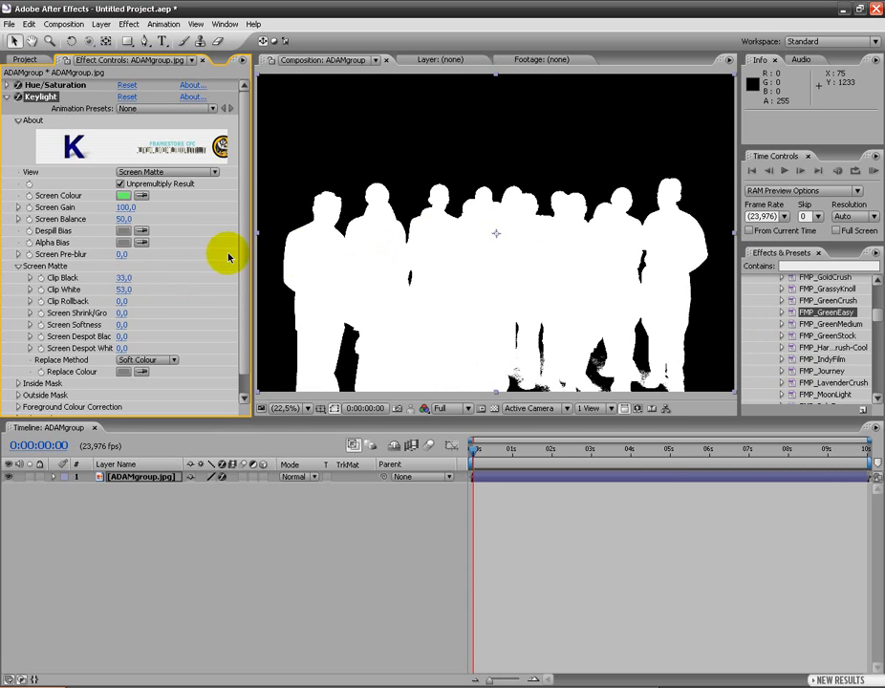
Set Keylight's View back to Final Result and Screen Pre-blur to 1.1.
left_click(213, 172)
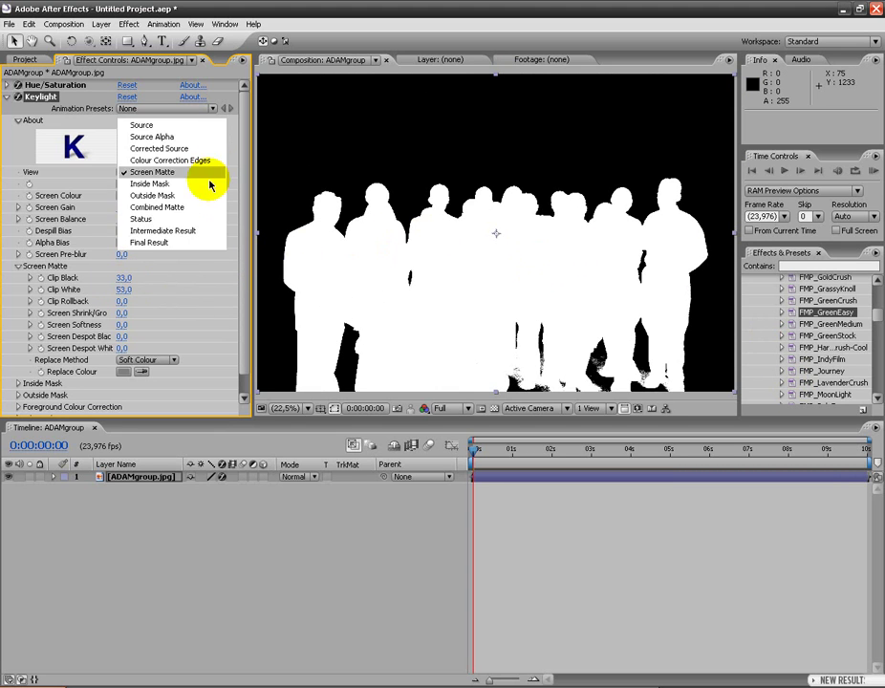
left_click(171, 244)
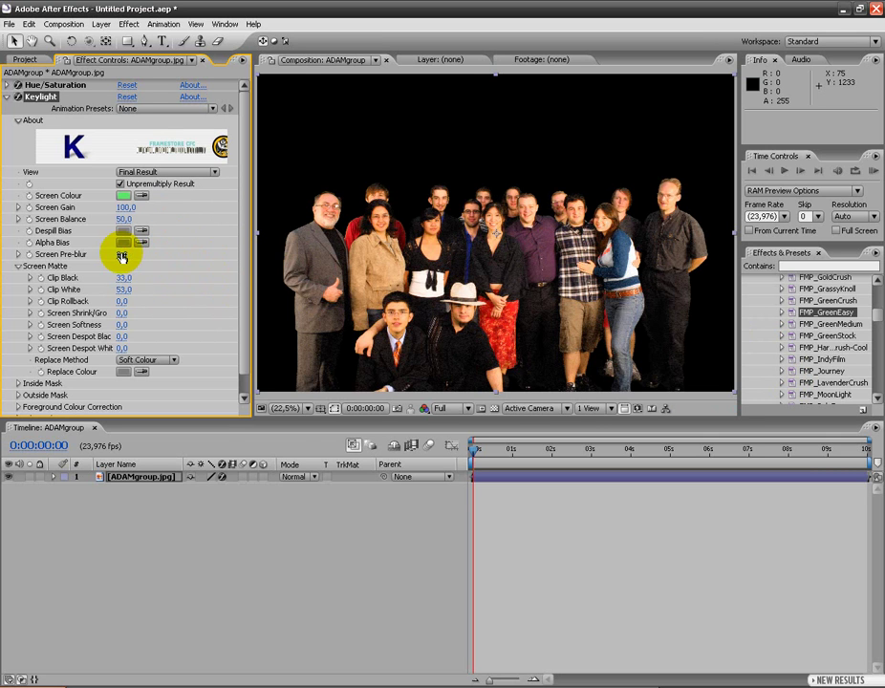
mouse_move(122, 260)
left_mouse_down()
mouse_move(133, 255)
mouse_move(125, 259)
left_mouse_up()
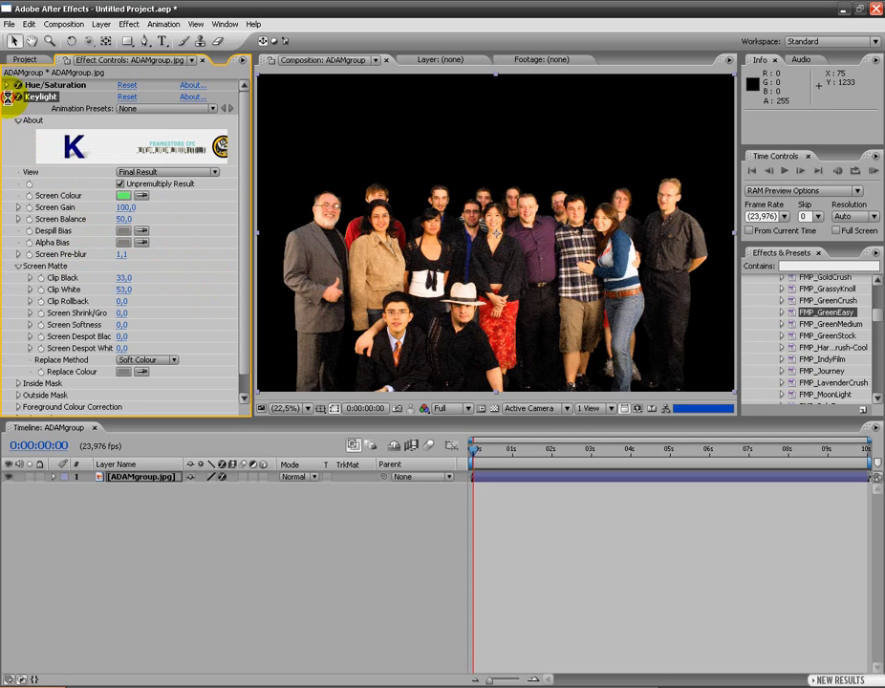
Add the street background image as layer 2 beneath the keyed group.
left_click(8, 96)
left_click(25, 59)
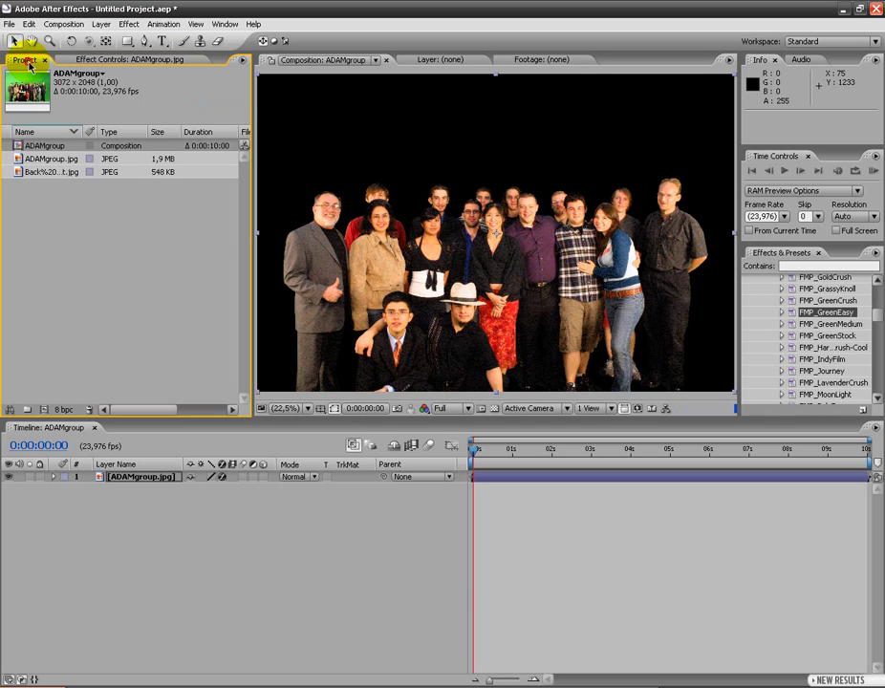
left_click(38, 174)
left_click_drag(34, 175, 162, 502)
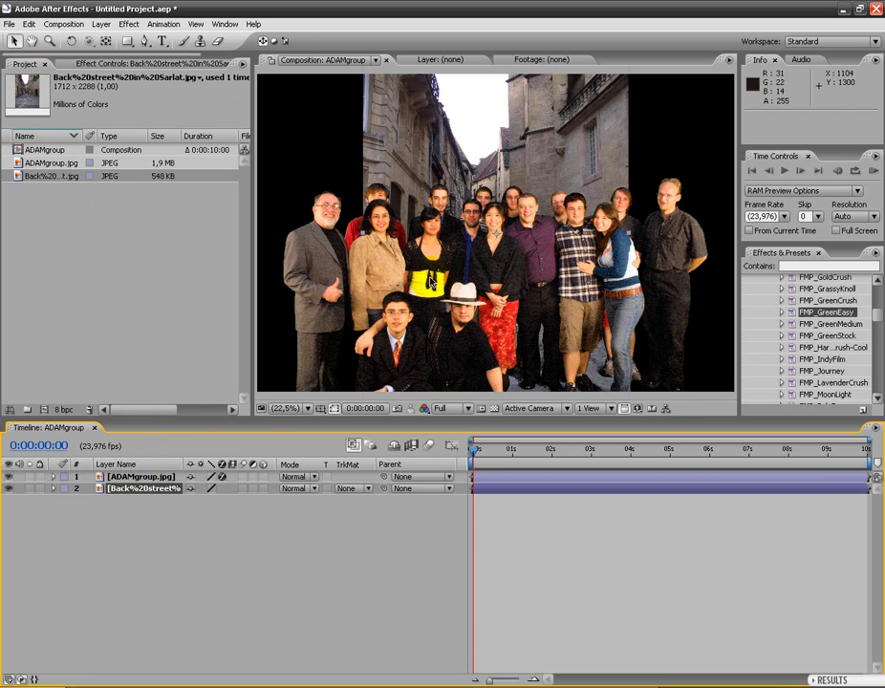
Scale the street background to about 221%, 122% to fill the frame, and fit the viewer.
left_click(129, 477)
left_click(139, 489)
scroll(365, 183, "down", 1)
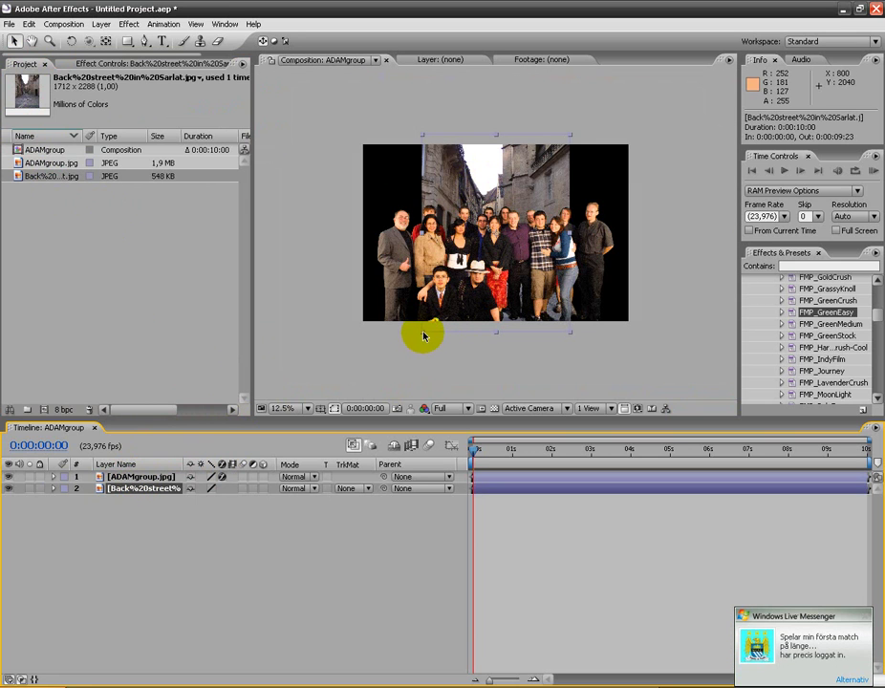
left_click_drag(424, 335, 335, 355)
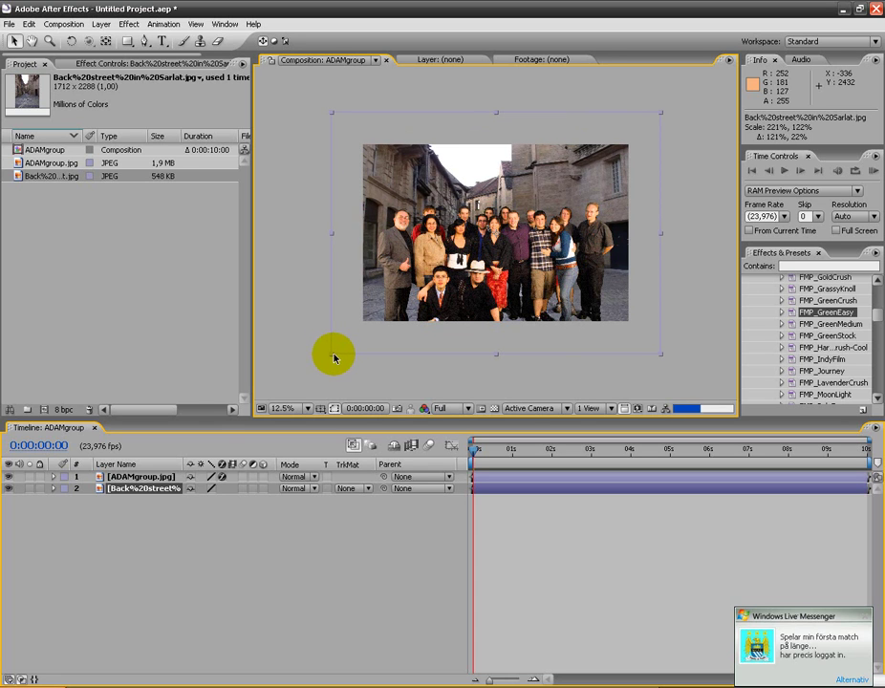
left_click(305, 407)
left_click(304, 426)
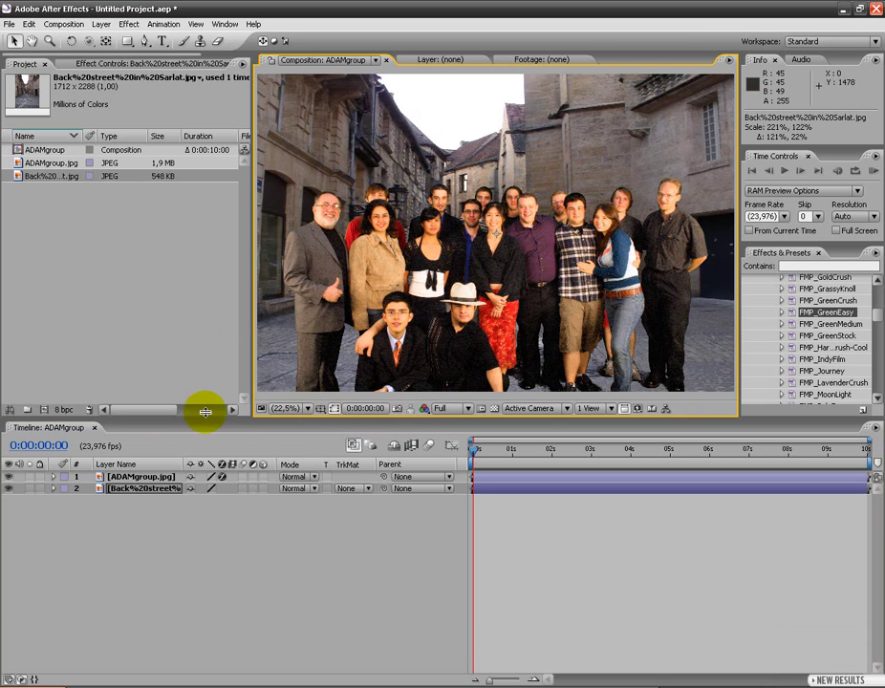
Rename layer 1 to 'greenscreen' and layer 2 to 'bg'.
left_click(150, 478)
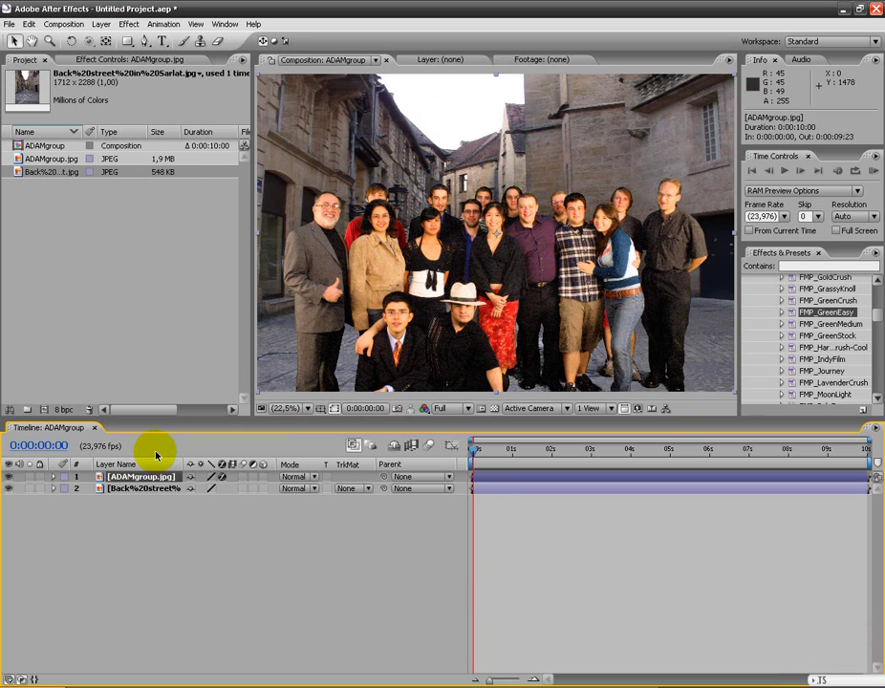
key("Return")
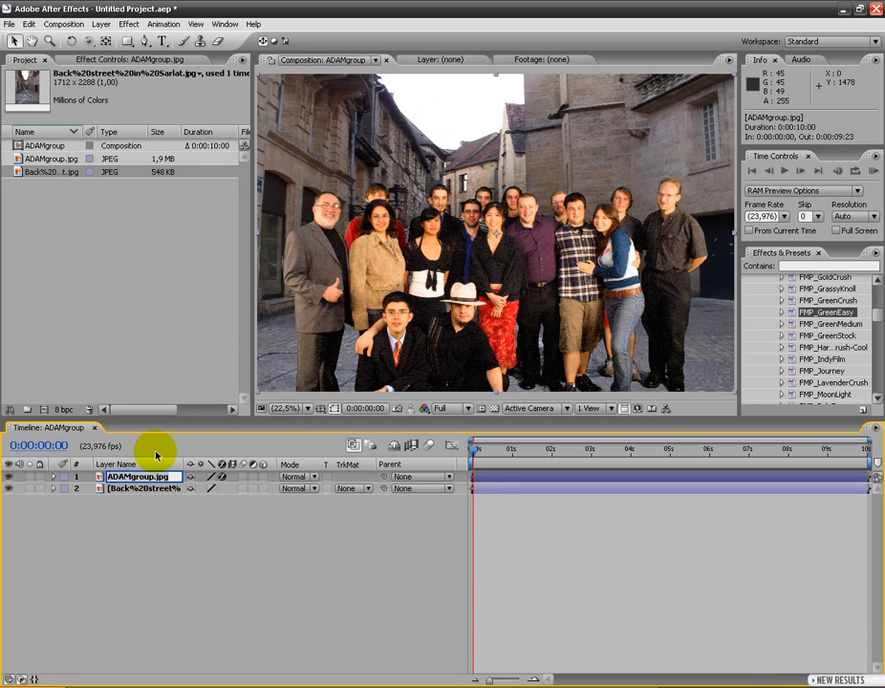
type("enscreen")
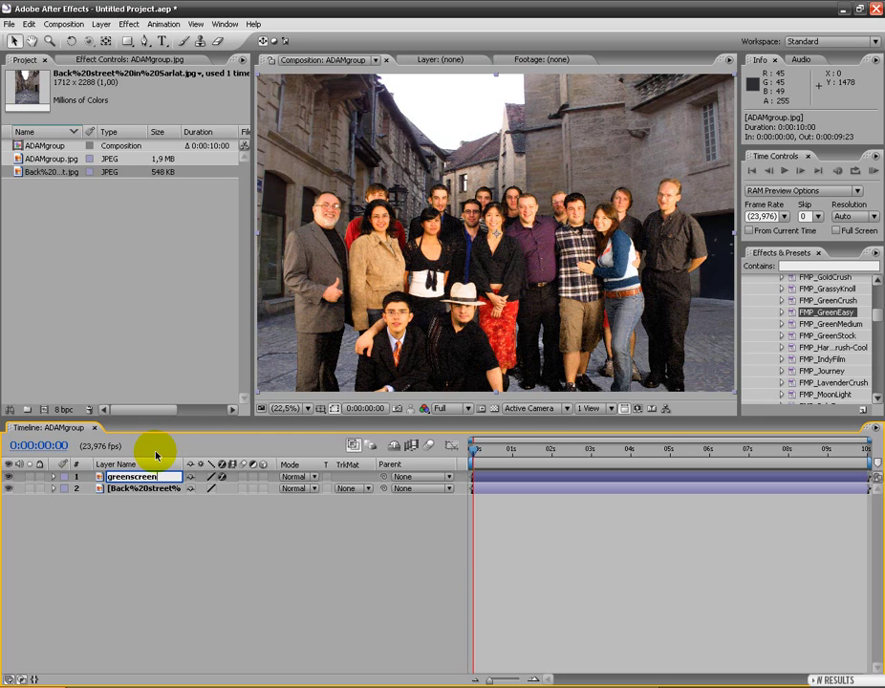
left_click(145, 487)
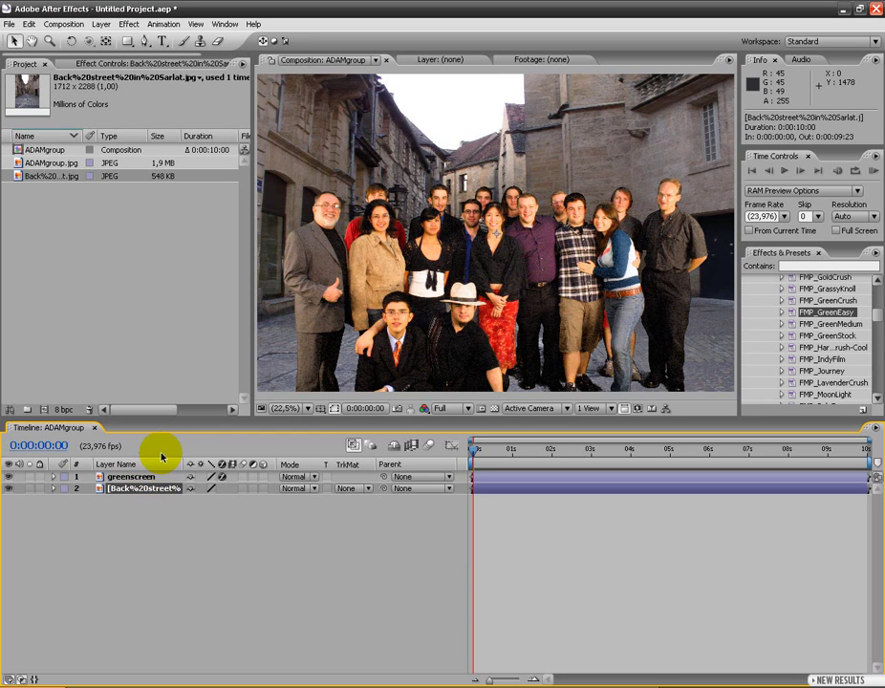
type("bg")
key("Return")
left_click(132, 480)
Add a second Hue/Saturation to greenscreen with Master Saturation at -33.
left_click(129, 24)
mouse_move(233, 130)
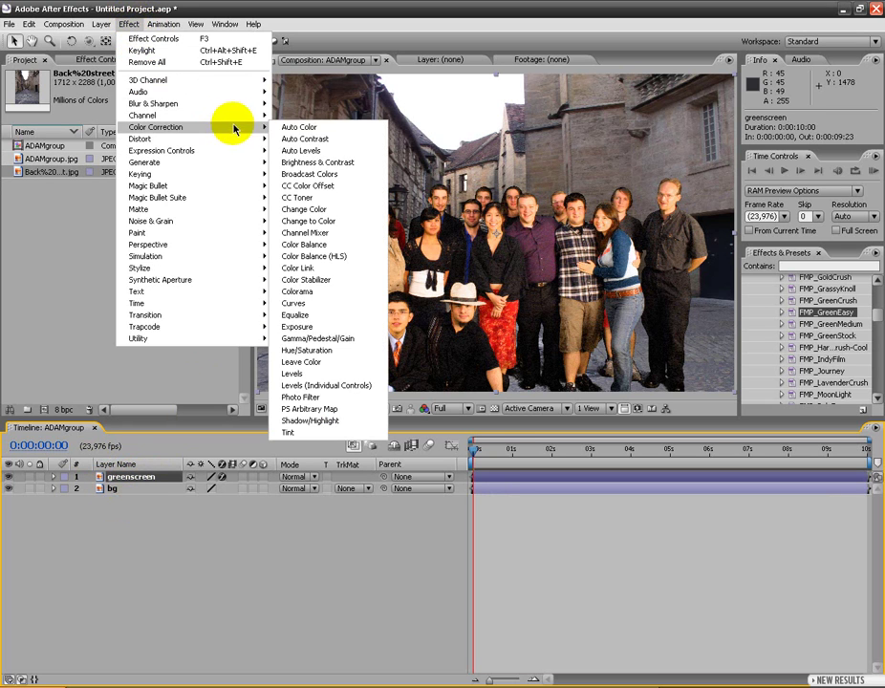
left_click(329, 351)
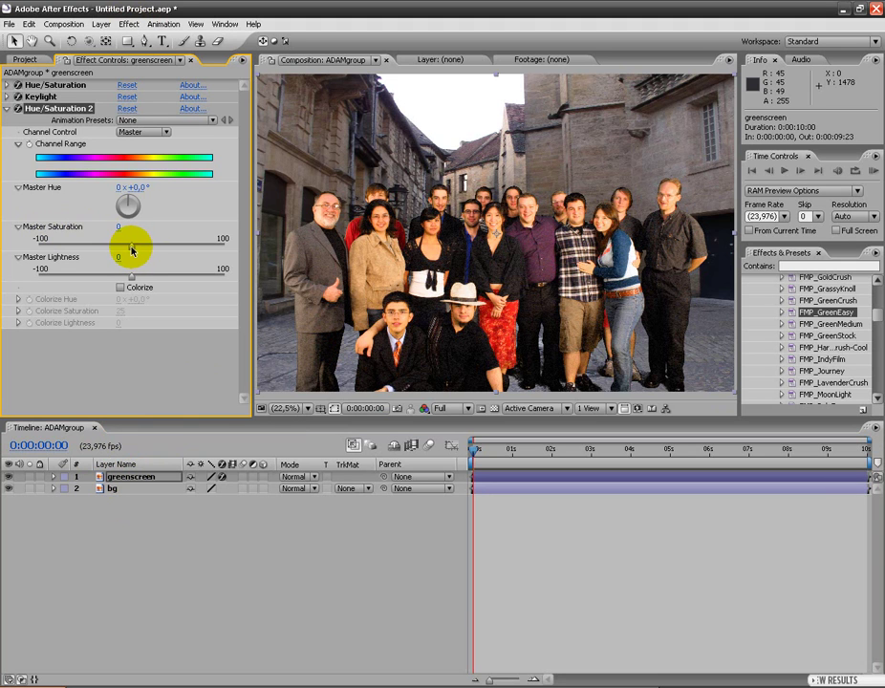
left_click_drag(131, 250, 102, 247)
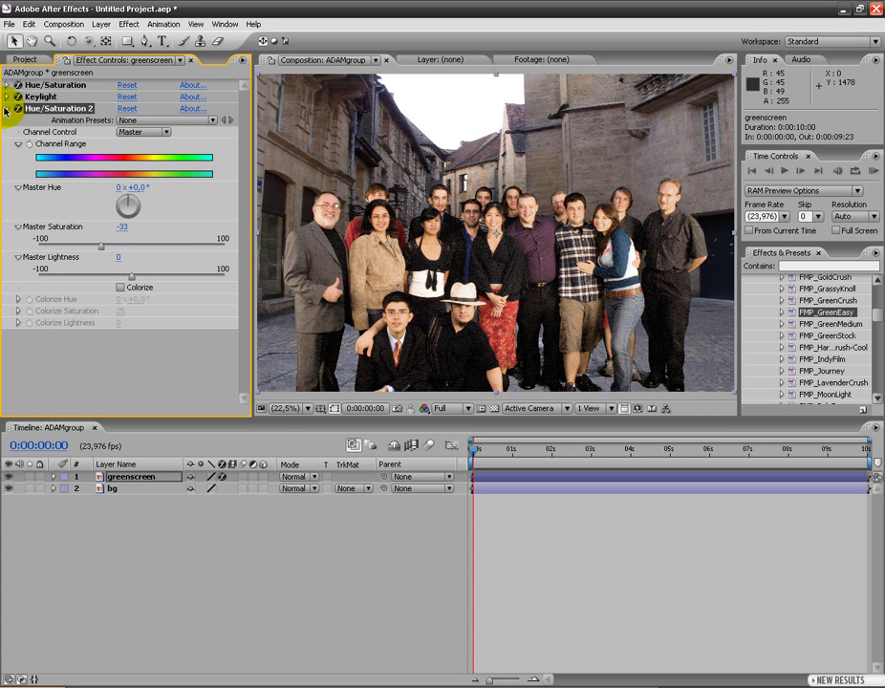
left_click(6, 109)
Add Levels to greenscreen with Input Black 9.0 and Output White 228.0.
left_click(127, 23)
mouse_move(231, 127)
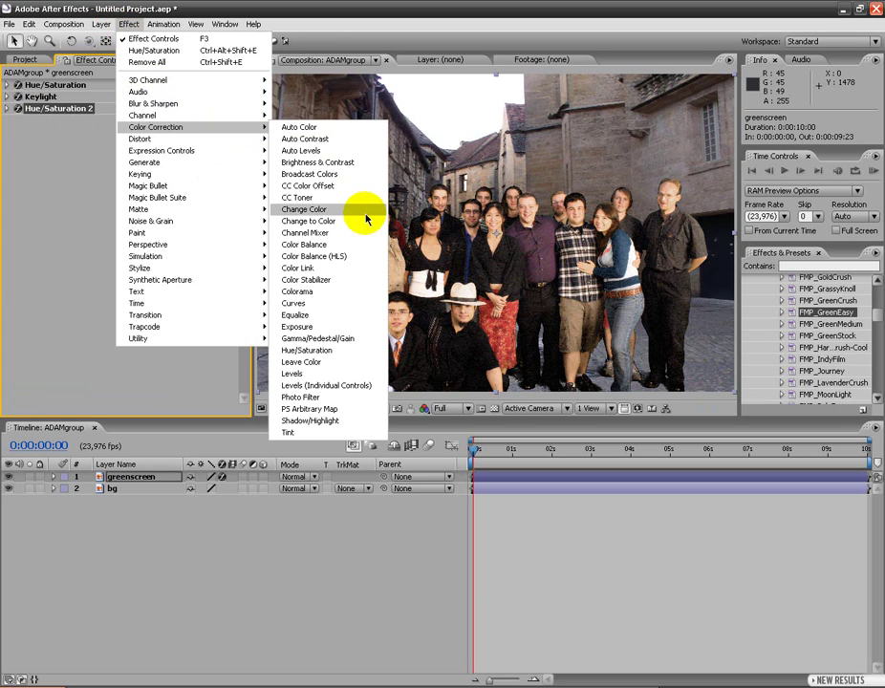
left_click(300, 374)
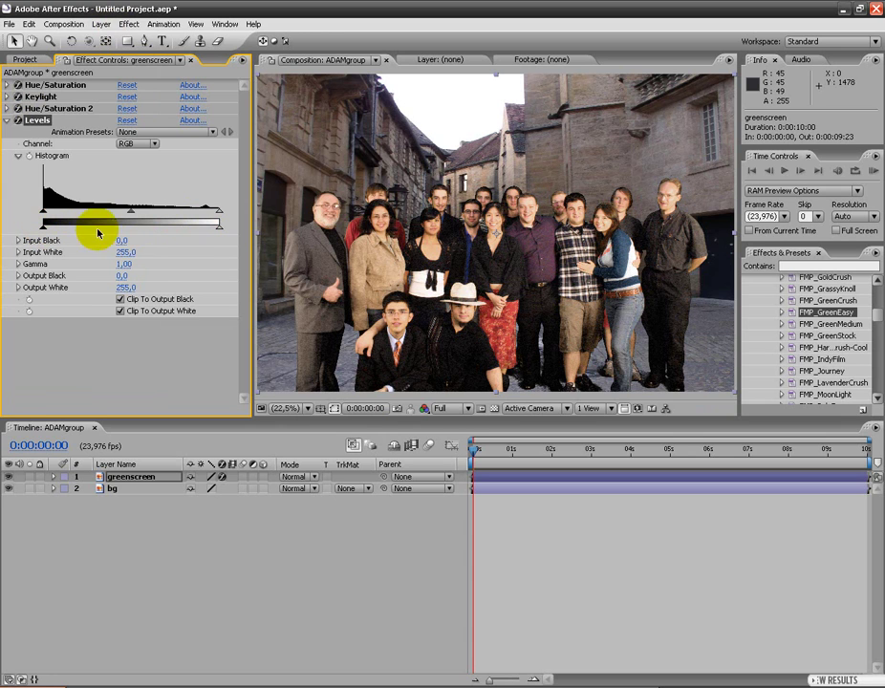
left_click_drag(221, 229, 204, 230)
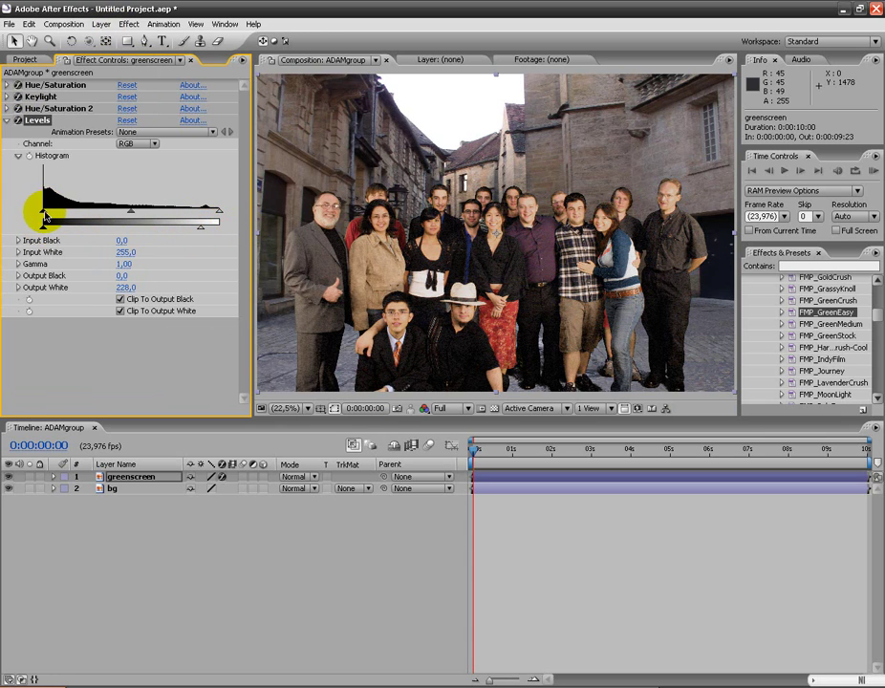
left_click_drag(45, 211, 49, 211)
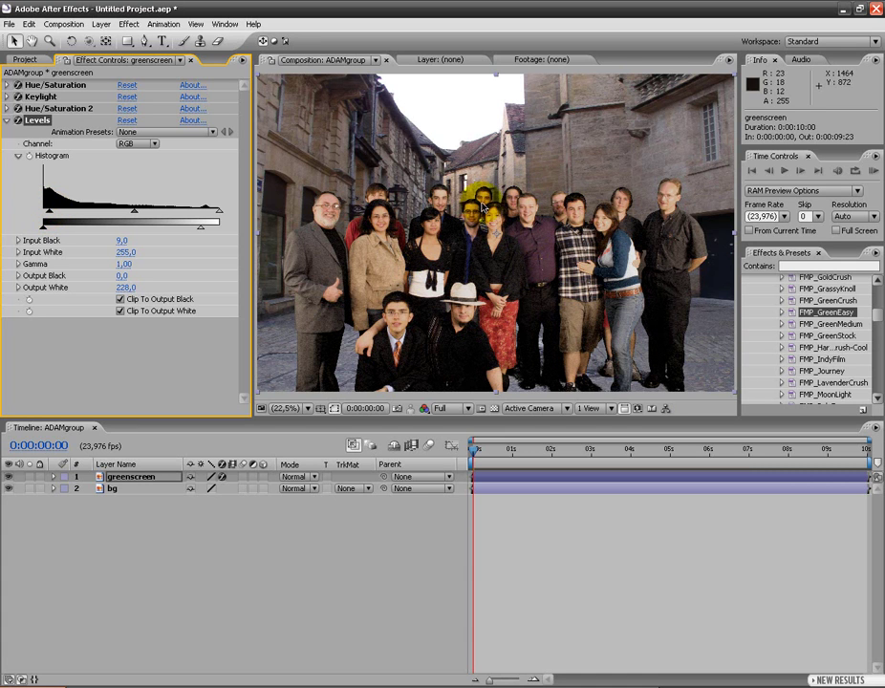
left_click(8, 124)
left_click_drag(872, 352, 875, 287)
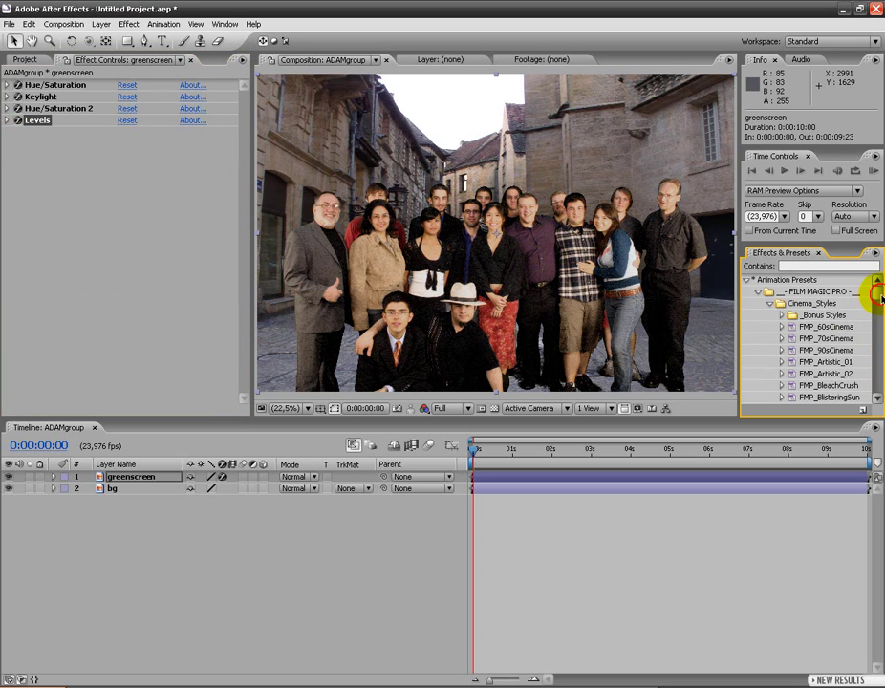
left_click(747, 279)
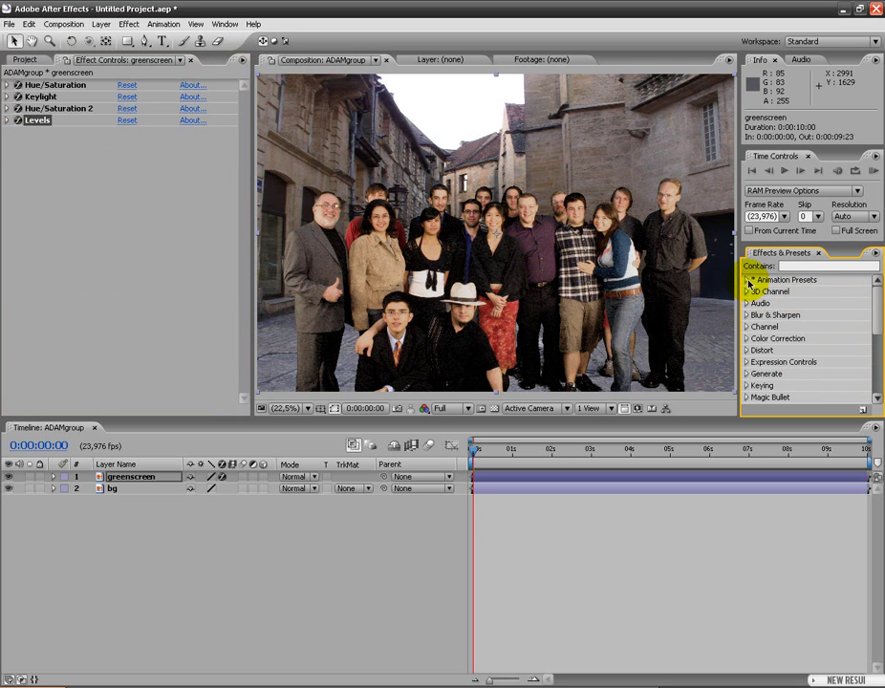
left_click(748, 279)
left_click(757, 291)
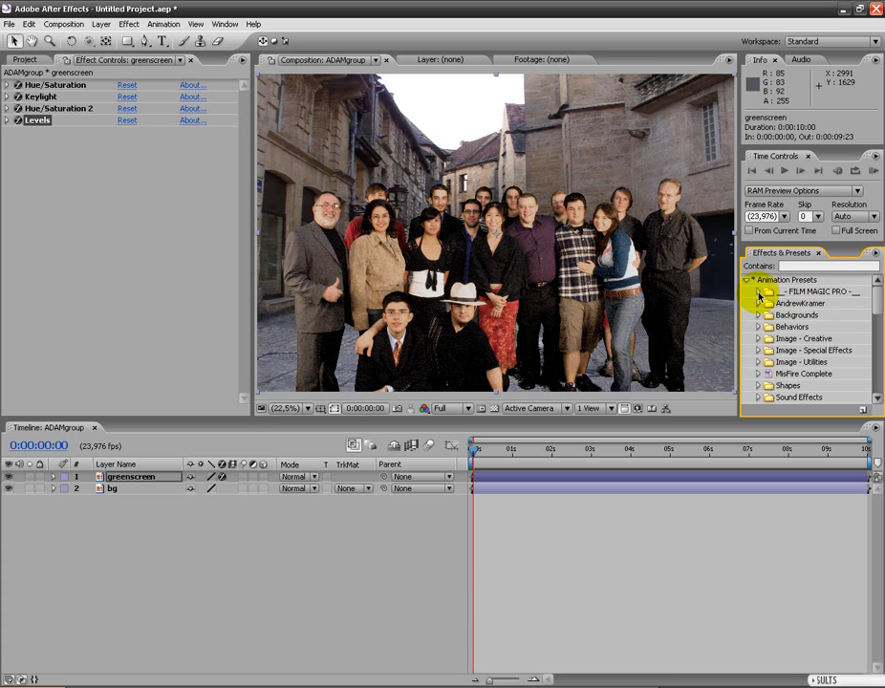
left_click(758, 293)
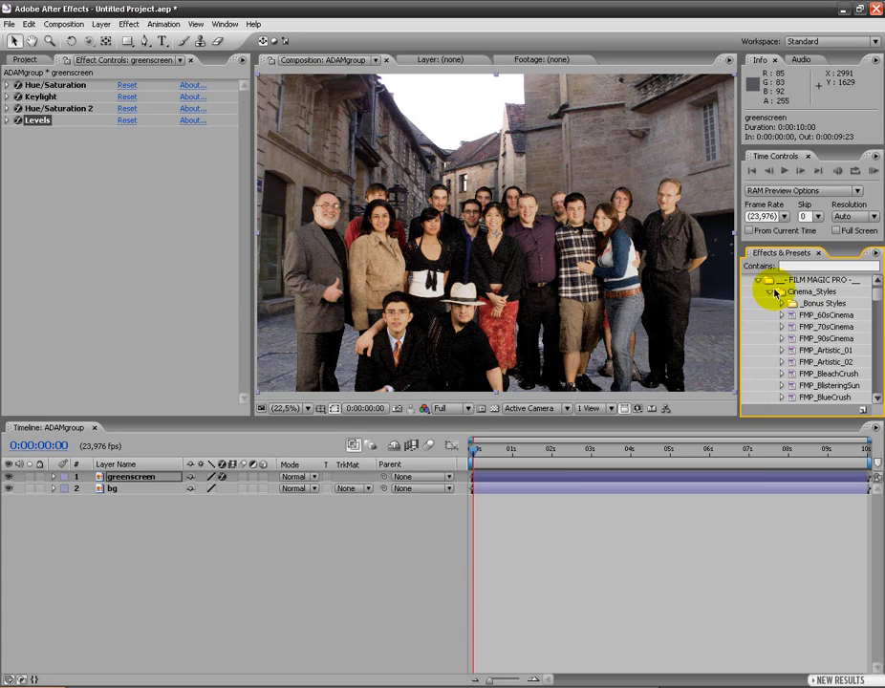
left_click_drag(877, 298, 870, 307)
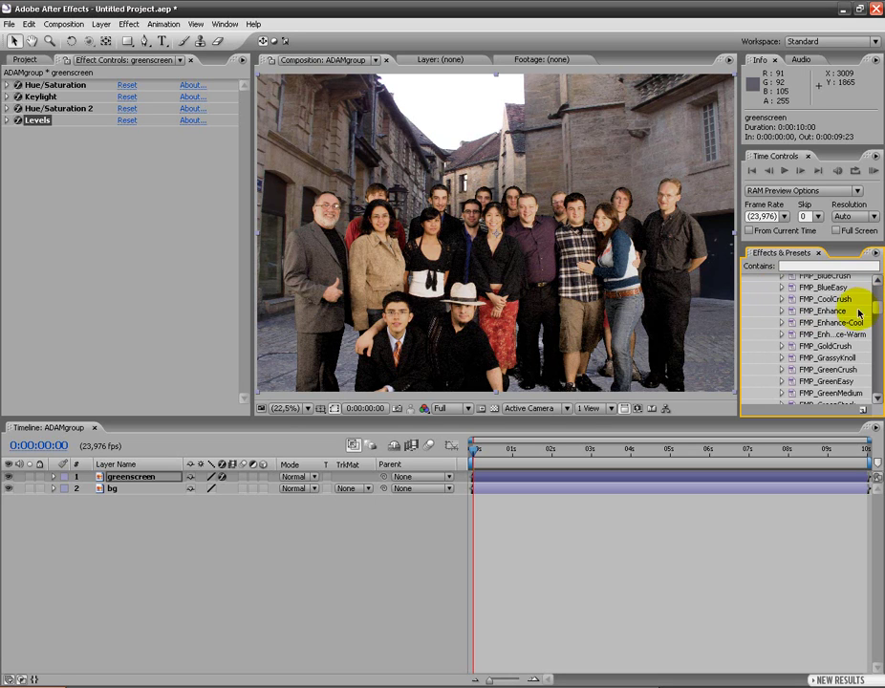
left_click_drag(837, 380, 521, 272)
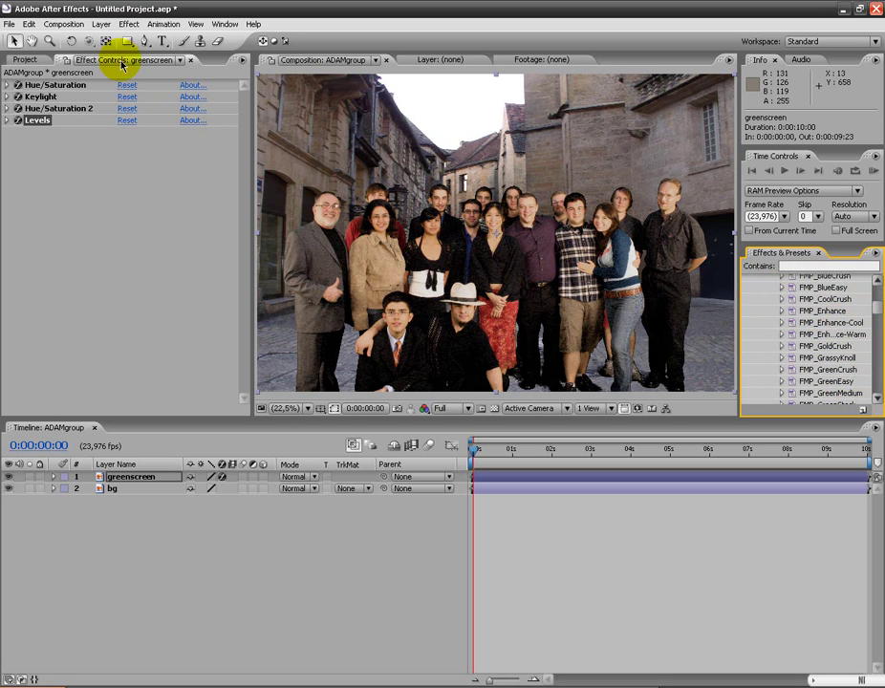
Create Adjustment Layer 1 at the top of the ADAMgroup composition, above greenscreen and bg.
left_click(102, 23)
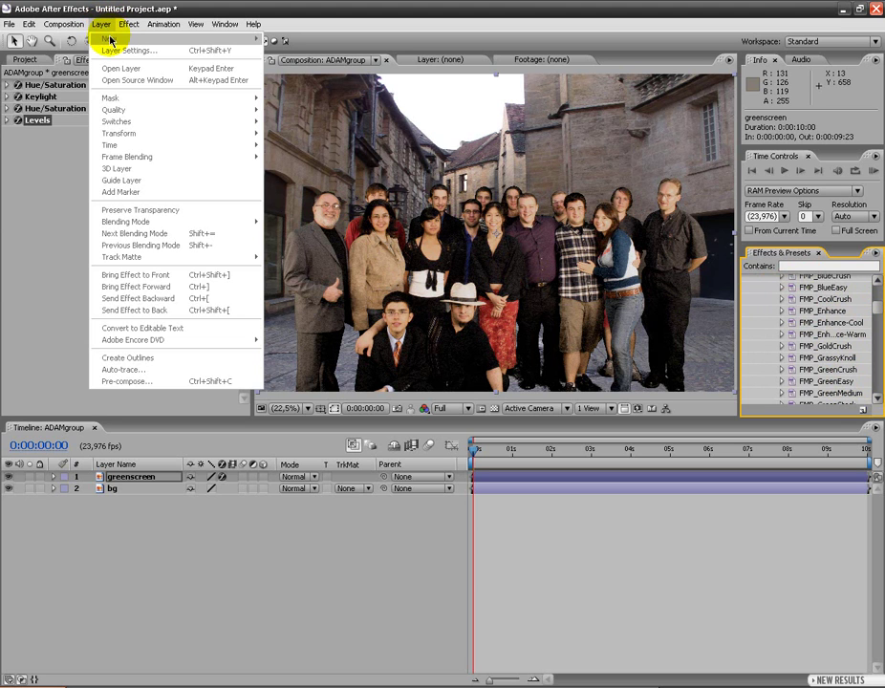
left_click(148, 575)
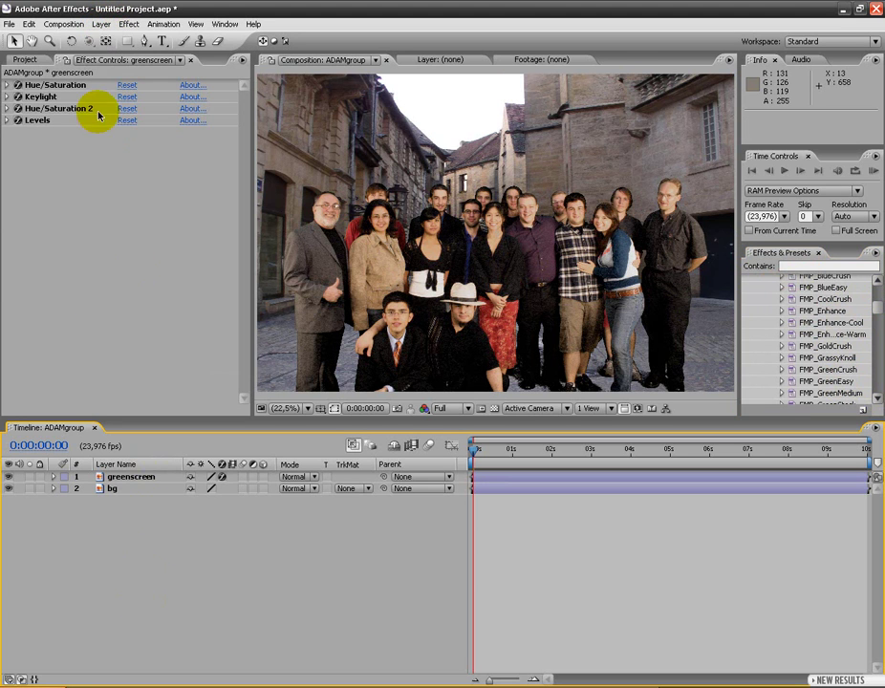
left_click(100, 24)
mouse_move(168, 39)
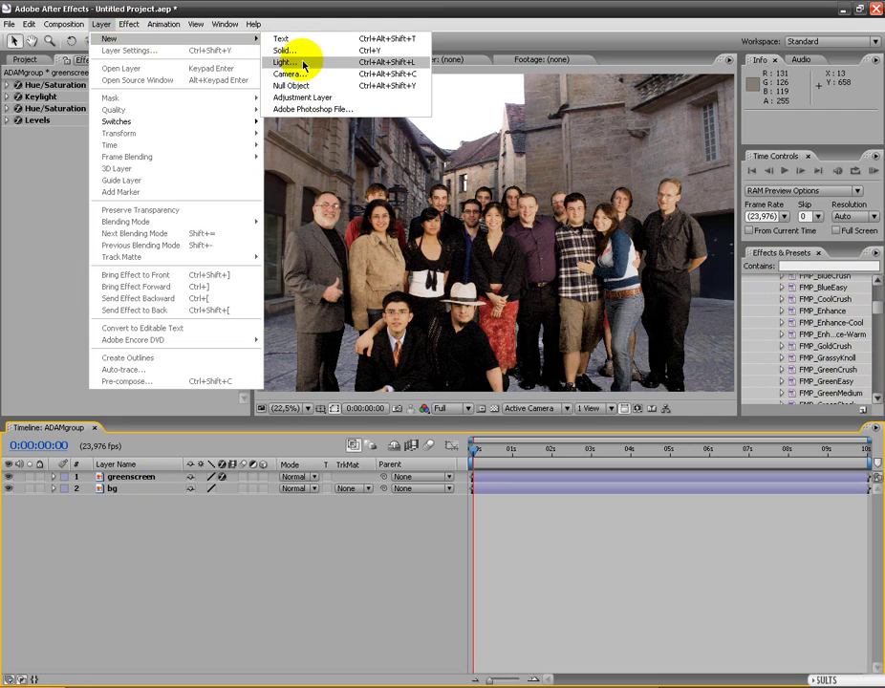
left_click(300, 97)
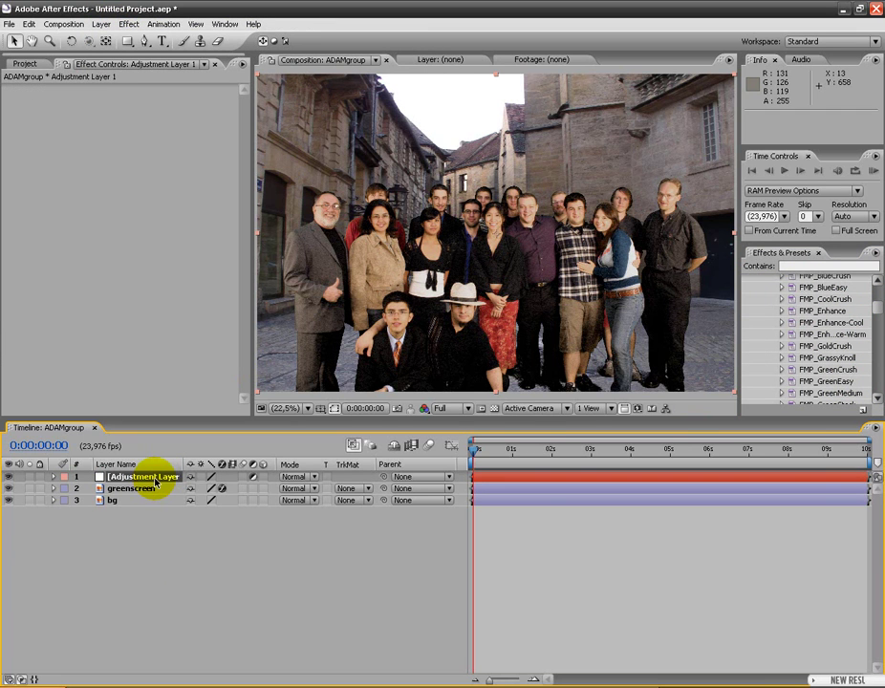
Apply the FMP_GreenEasy preset to Adjustment Layer 1 and maximize the Composition panel frame.
left_click(879, 312)
scroll(877, 313, "down", 1)
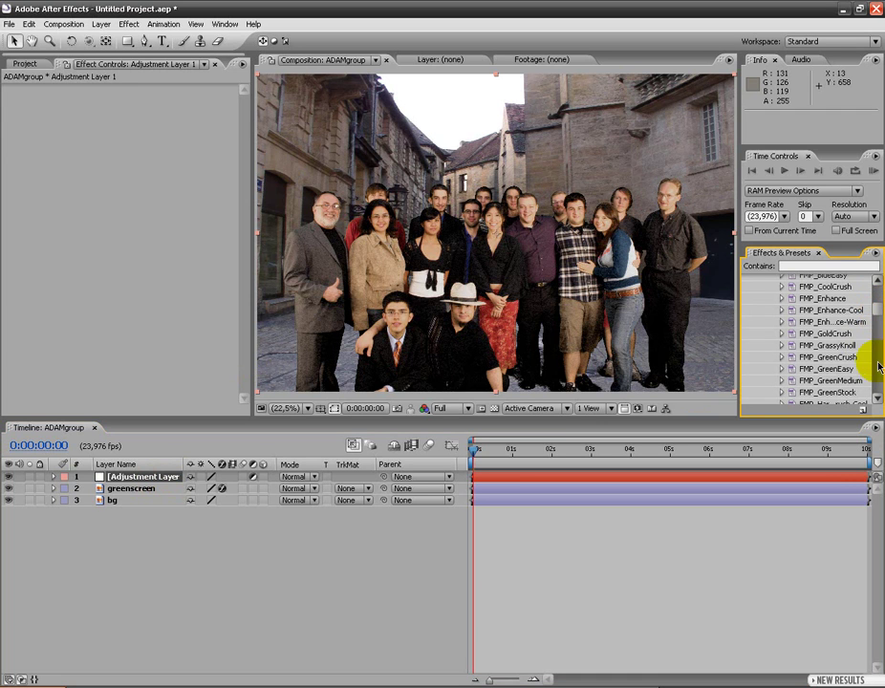
left_click_drag(845, 369, 168, 477)
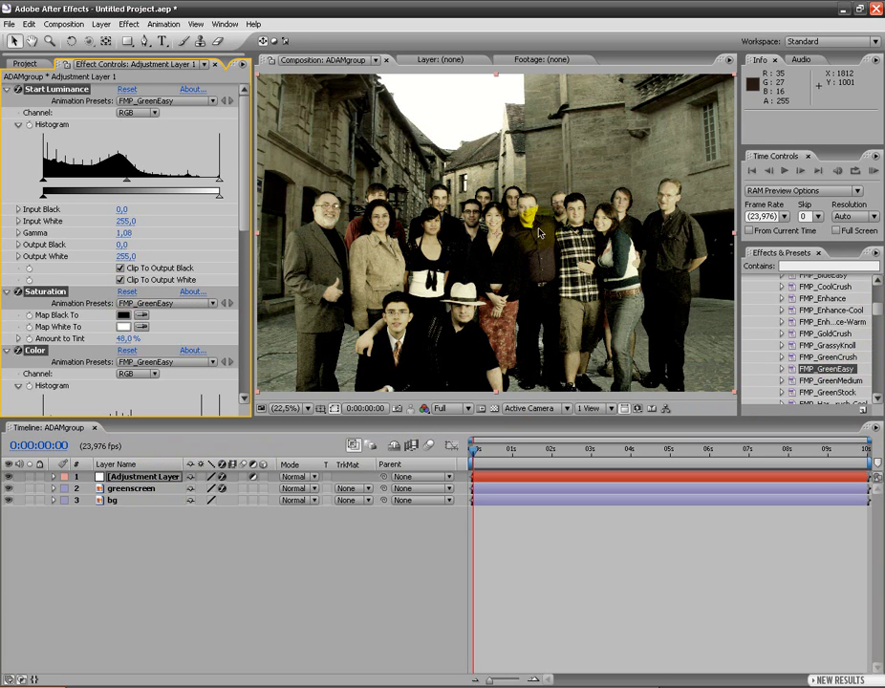
left_click(730, 63)
left_click(761, 112)
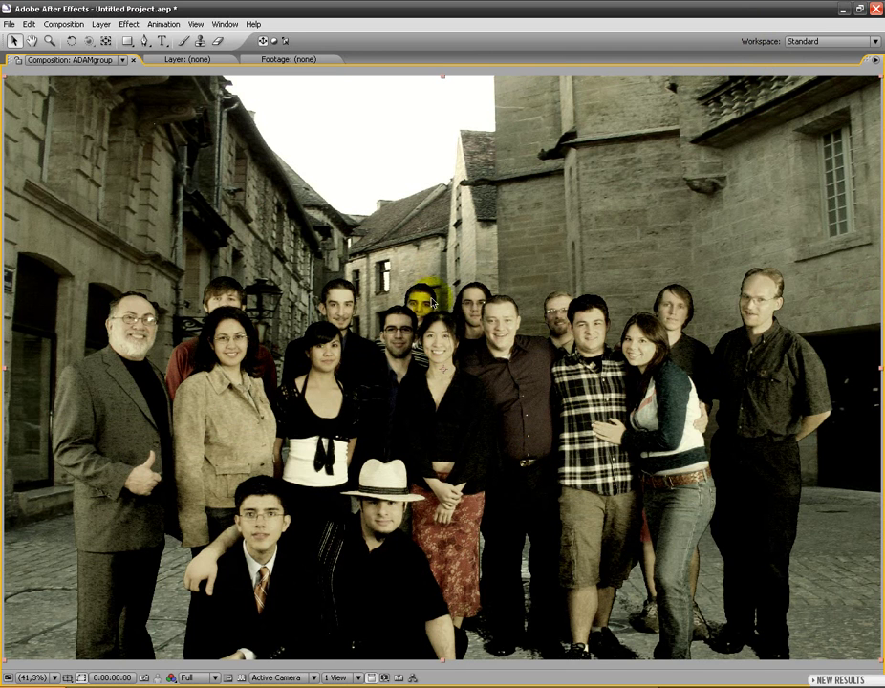